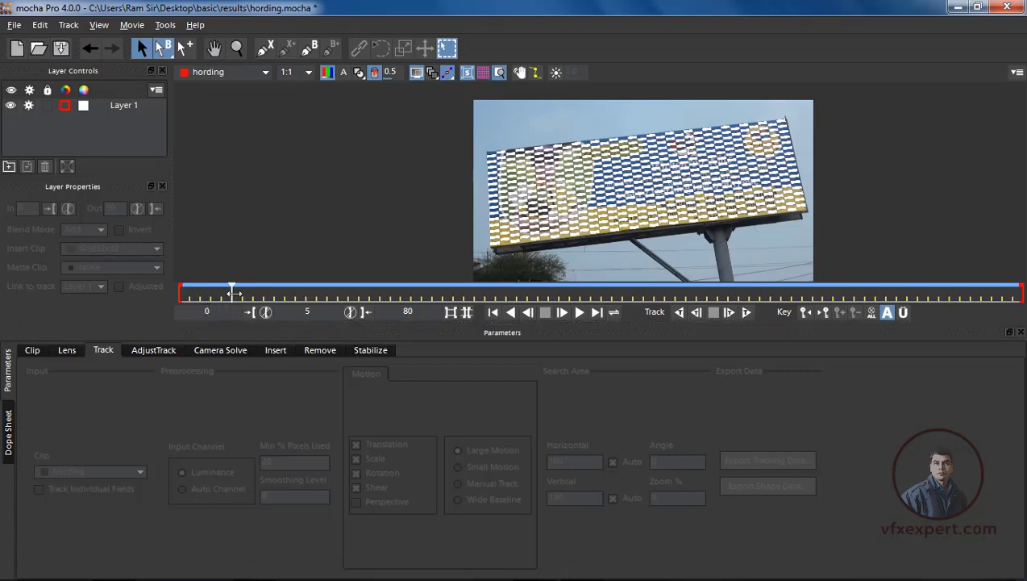
- Scrub the tracked billboard clip to frame 6 and select Layer 1
{"action": "mouse_move", "coordinate": [231, 290]}
{"action": "left_mouse_down"}
{"action": "mouse_move", "coordinate": [264, 290]}
{"action": "mouse_move", "coordinate": [229, 292]}
{"action": "mouse_move", "coordinate": [245, 295]}
{"action": "left_mouse_up"}
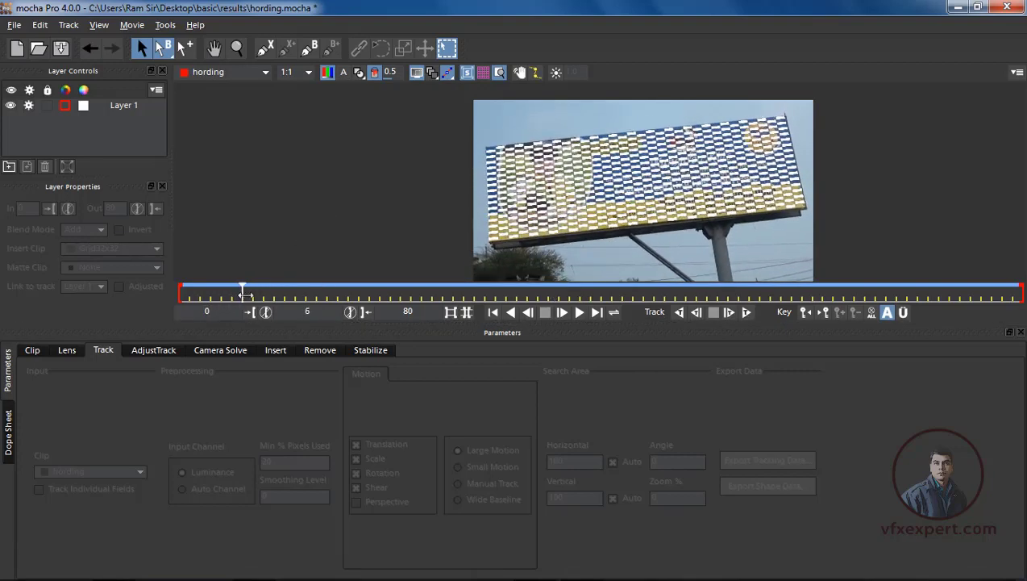
{"action": "left_click", "coordinate": [127, 105]}
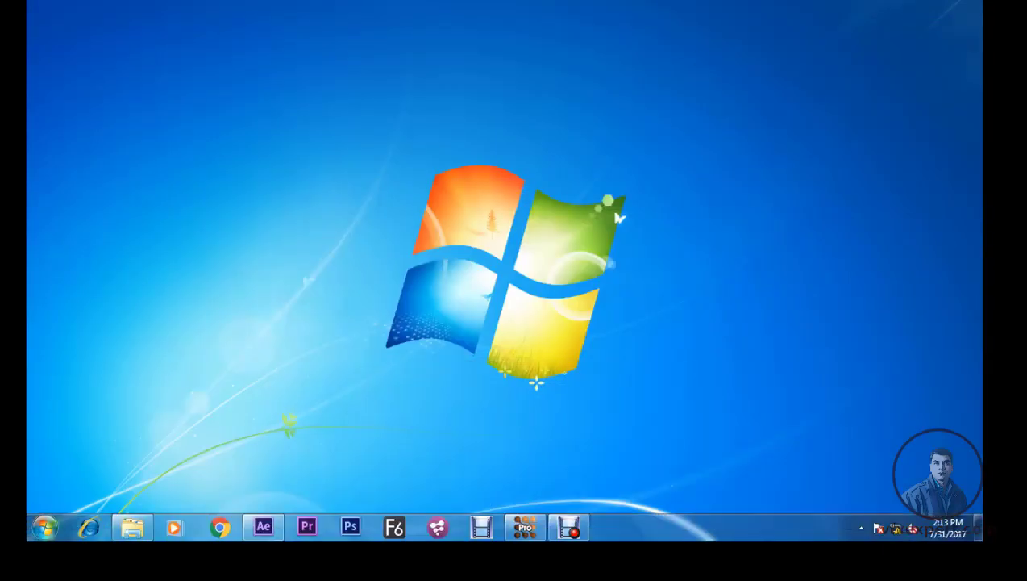
- Launch NukeX 8.0v1 and start with an empty script, declining to restore the autosaved one
{"action": "left_click", "coordinate": [44, 525]}
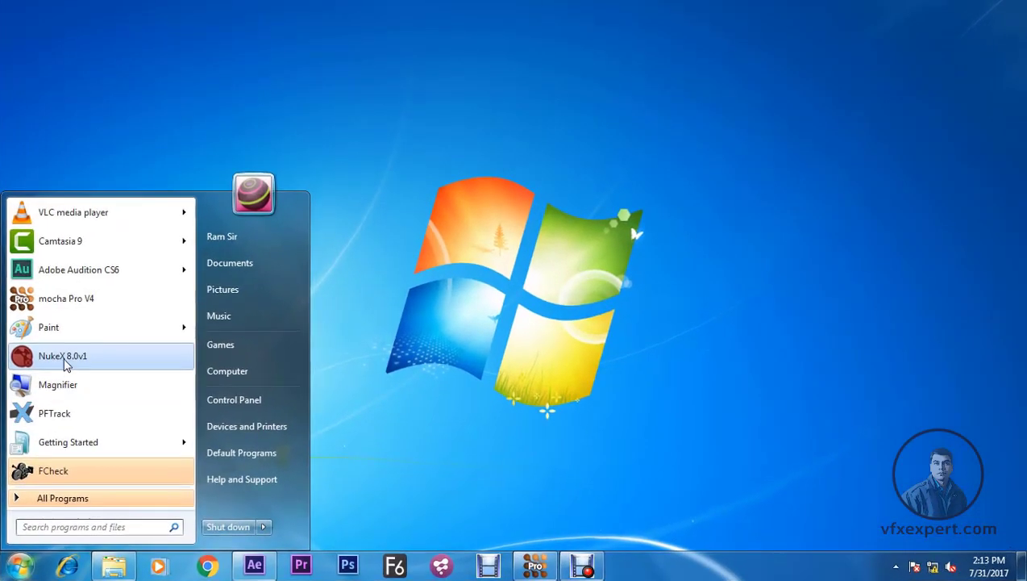
{"action": "left_click", "coordinate": [65, 361]}
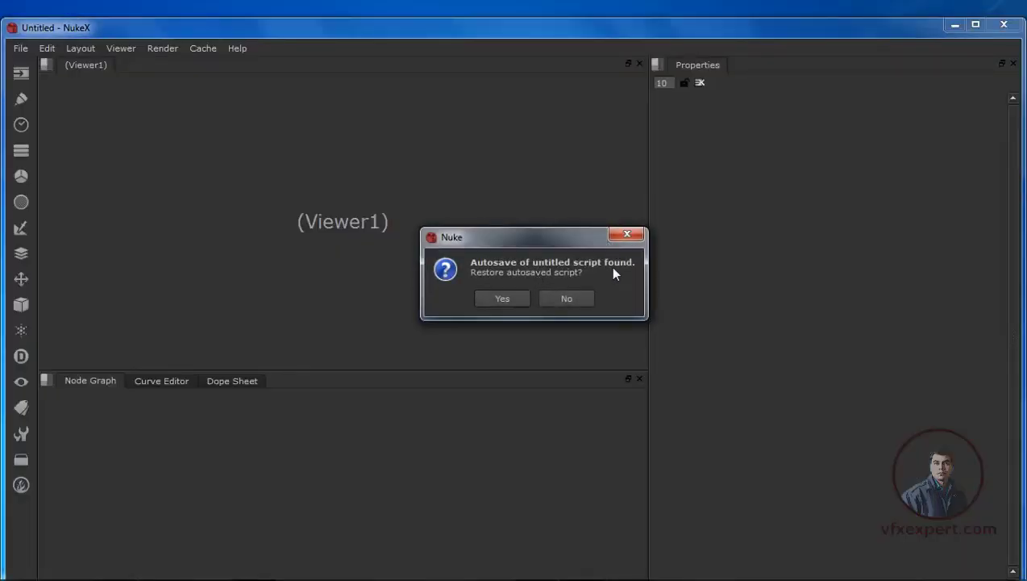
{"action": "left_click", "coordinate": [567, 299]}
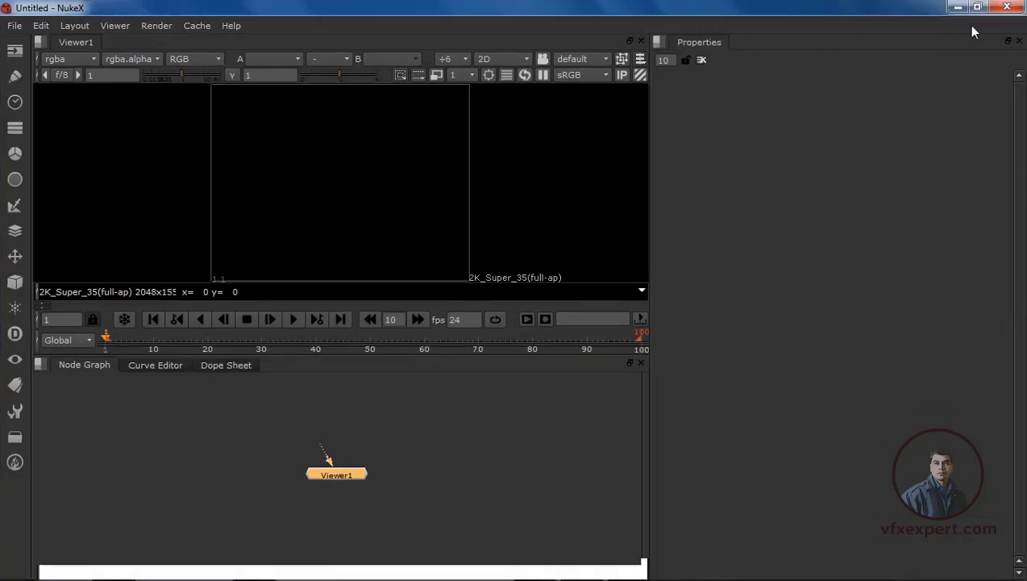
- Switch to mocha Pro and copy Layer 1's tracking data to the clipboard in Nuke Corner Pin (*.nk) format
{"action": "mouse_move", "coordinate": [601, 568]}
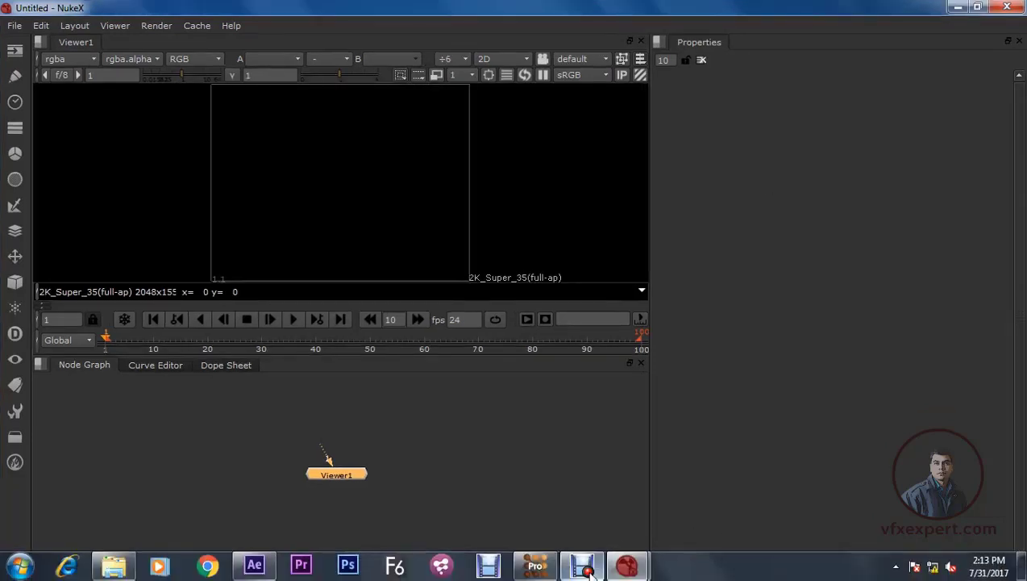
{"action": "left_click", "coordinate": [549, 571]}
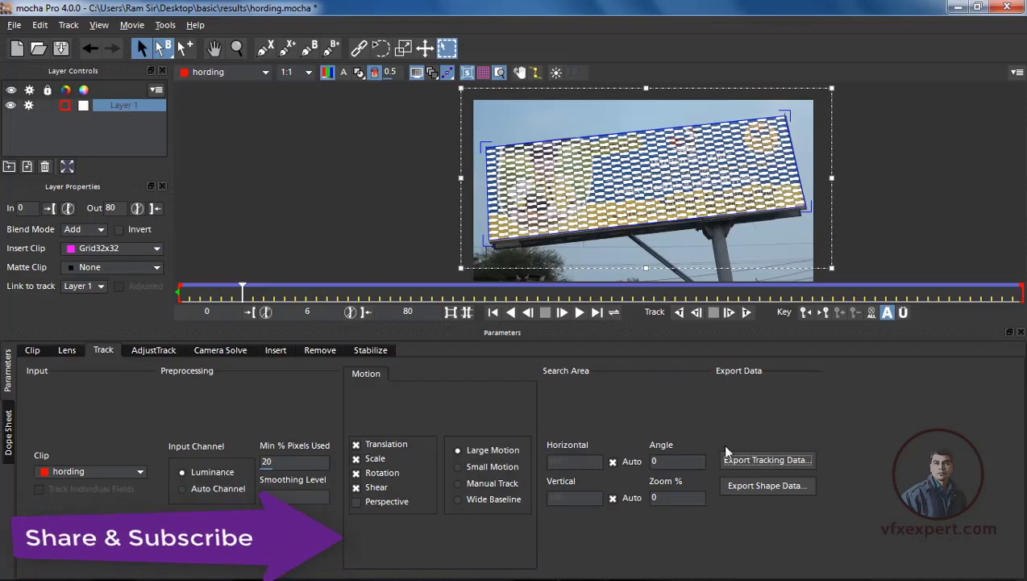
{"action": "left_click", "coordinate": [768, 459]}
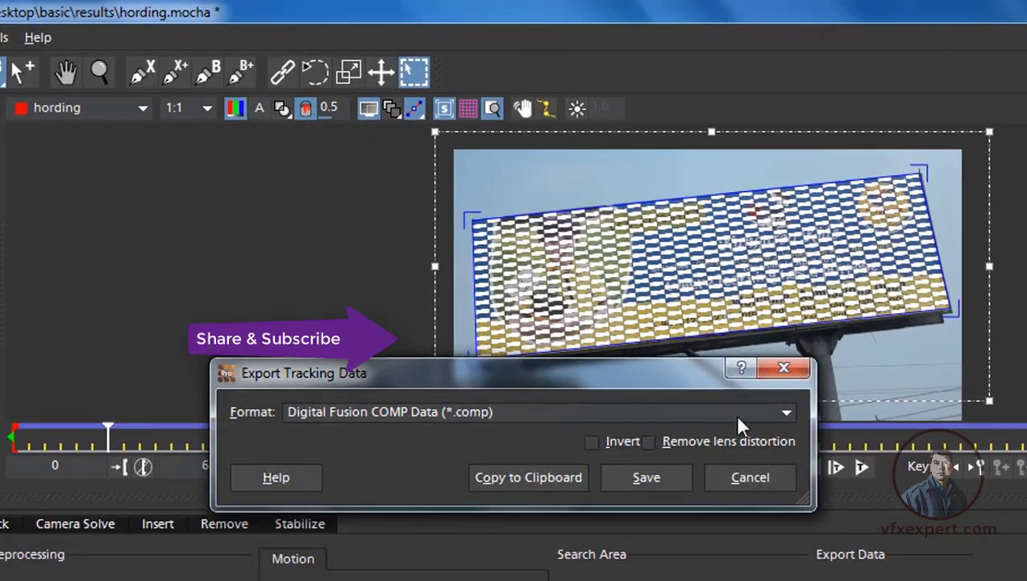
{"action": "left_click", "coordinate": [758, 368]}
{"action": "left_click_drag", "start_coordinate": [784, 470], "coordinate": [794, 528]}
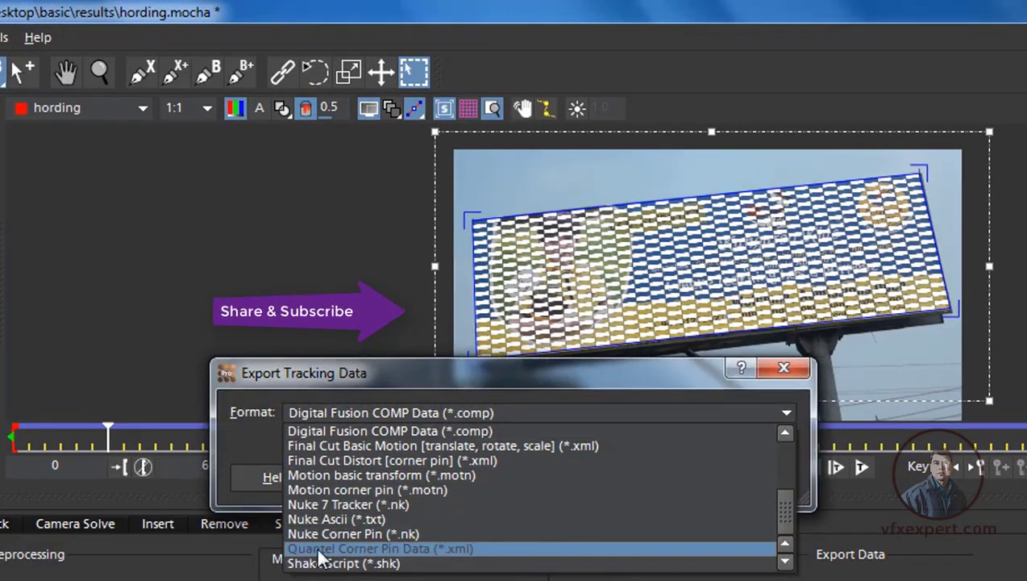
{"action": "left_click", "coordinate": [388, 535]}
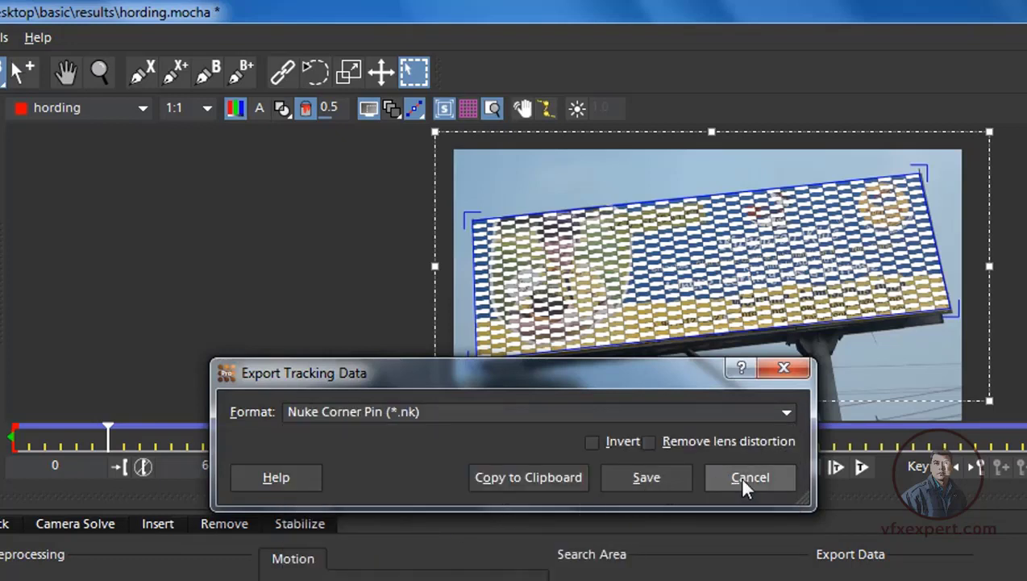
{"action": "left_click_drag", "start_coordinate": [634, 378], "coordinate": [647, 370]}
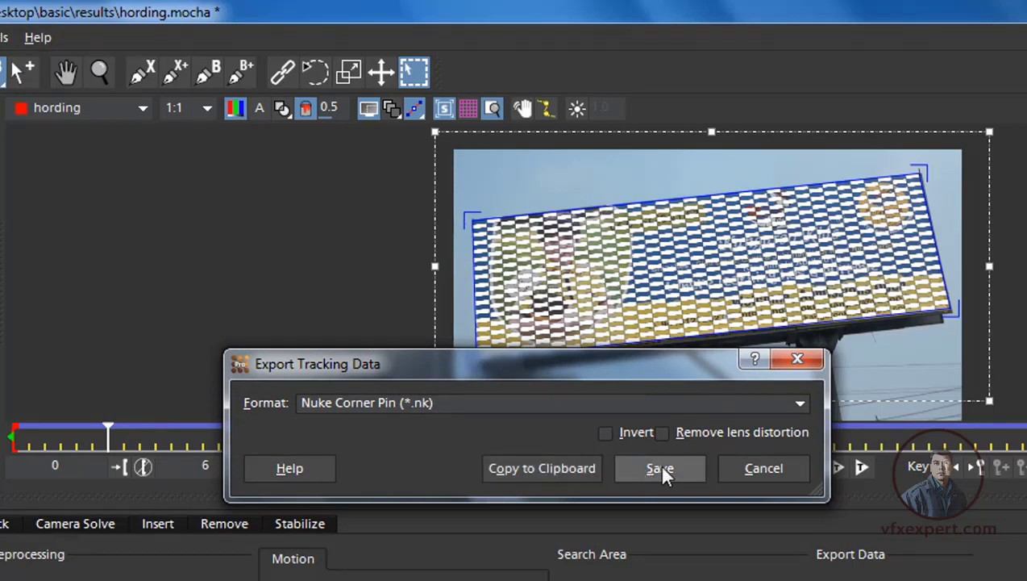
{"action": "left_click", "coordinate": [552, 476]}
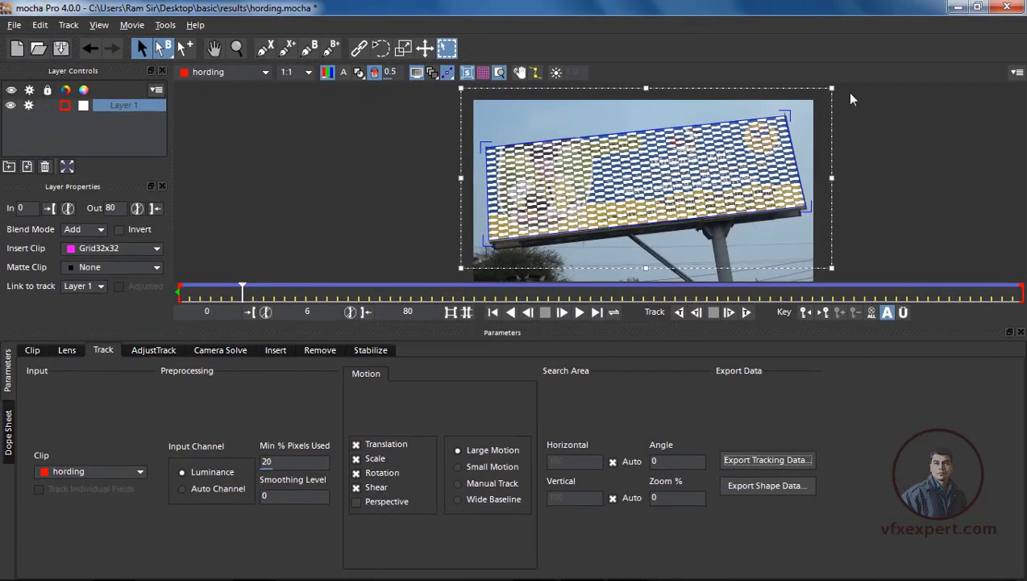
- Return to NukeX, shift the Viewer1 node aside and paste the copied corner pin data into the node graph
{"action": "left_click", "coordinate": [957, 7]}
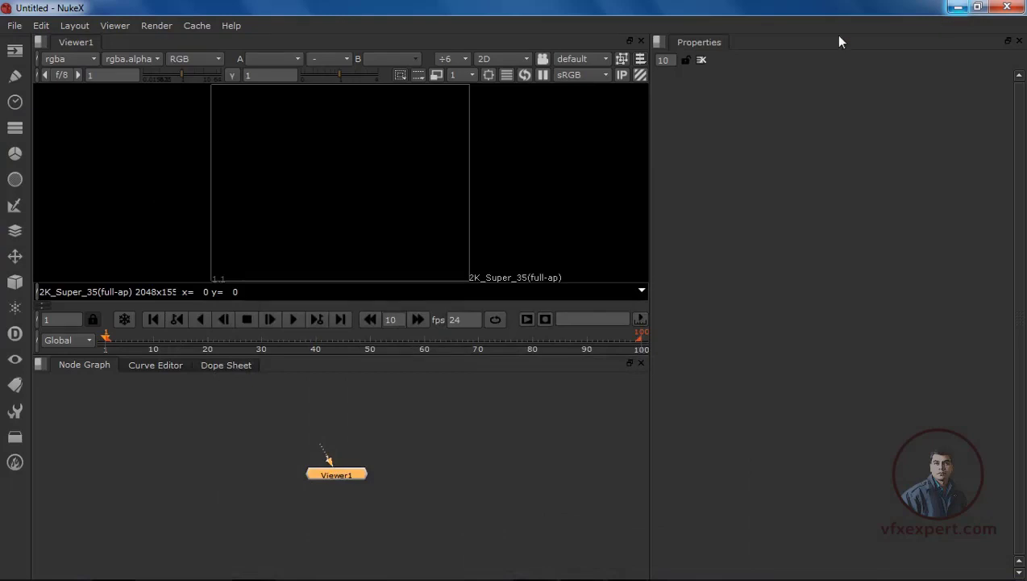
{"action": "left_click", "coordinate": [430, 414]}
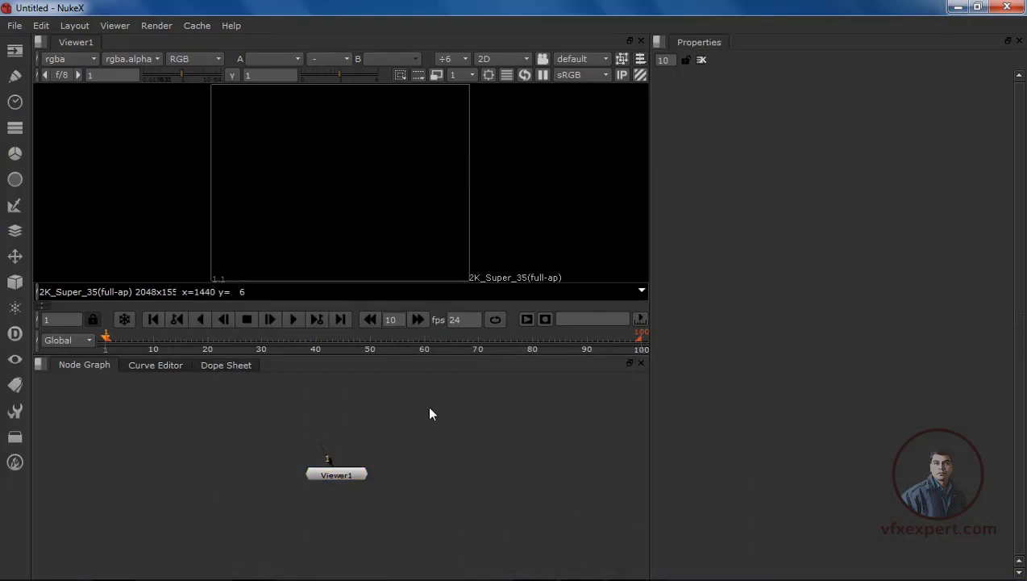
{"action": "left_click_drag", "start_coordinate": [335, 487], "coordinate": [294, 494]}
{"action": "left_click", "coordinate": [425, 467]}
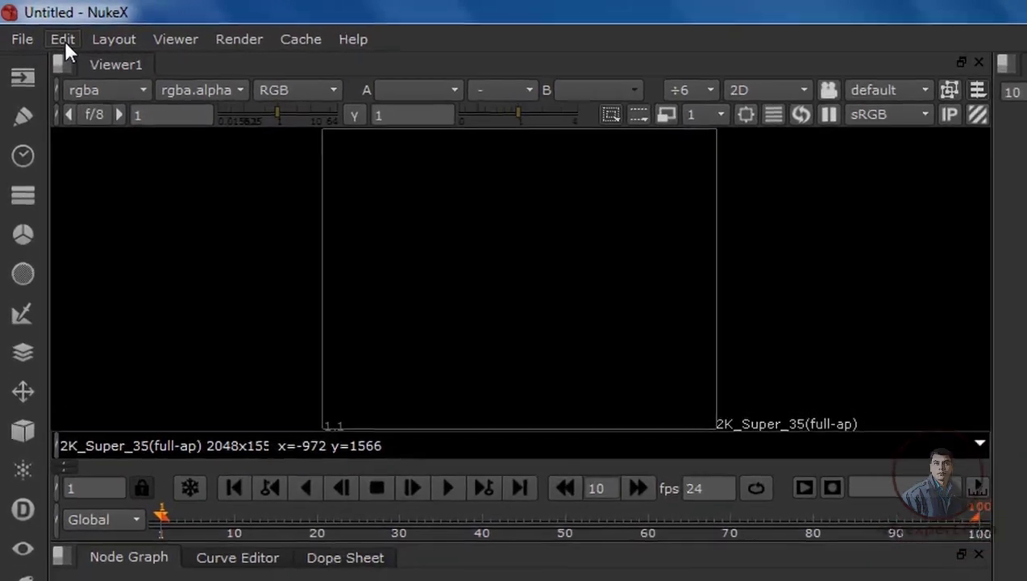
{"action": "left_click", "coordinate": [41, 25]}
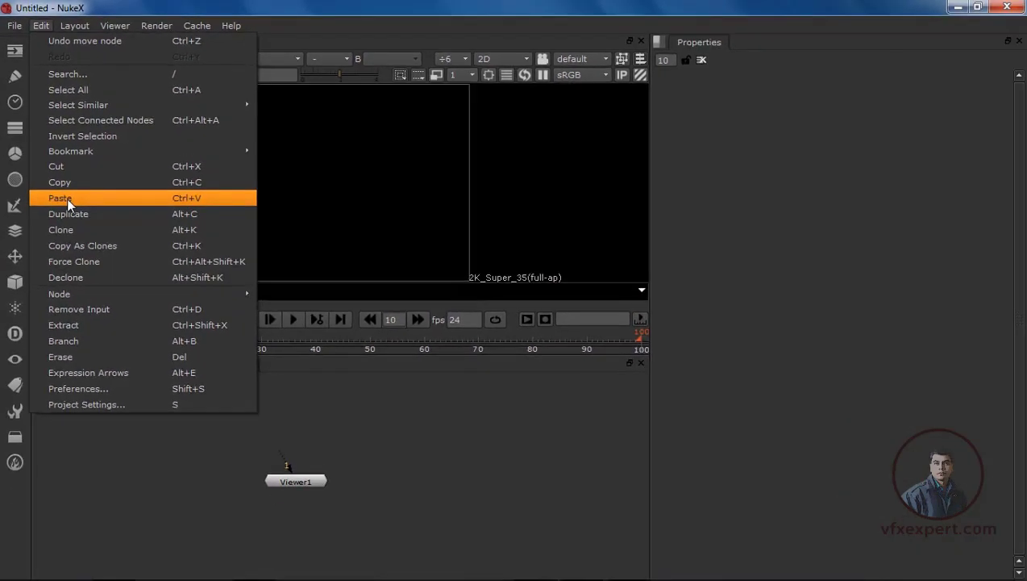
{"action": "left_click", "coordinate": [67, 198]}
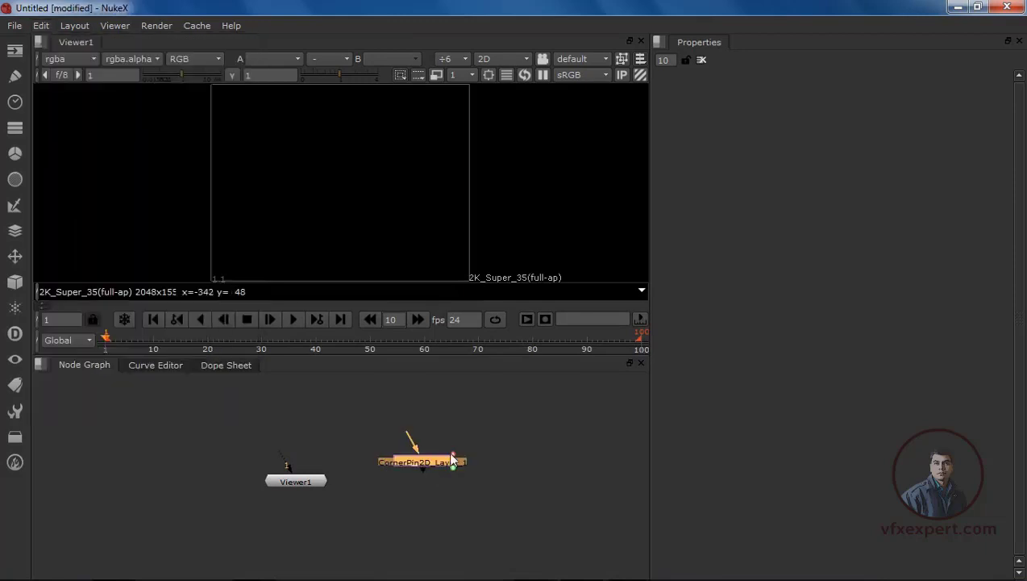
- Spread the Viewer1 and CornerPin2D_Layer_1 nodes further apart in the node graph
{"action": "left_click_drag", "start_coordinate": [432, 460], "coordinate": [453, 476]}
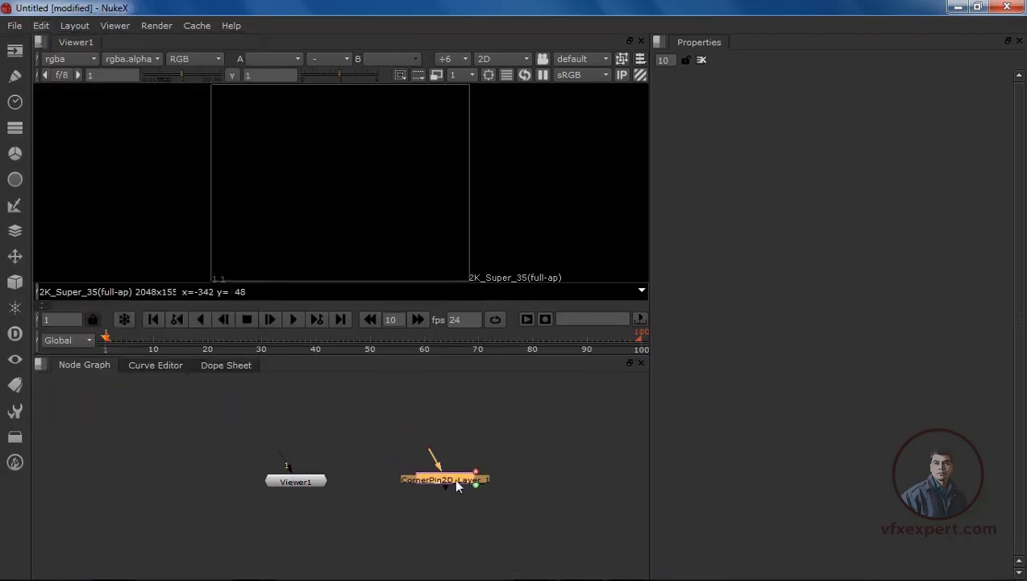
{"action": "left_click", "coordinate": [415, 428]}
{"action": "left_click_drag", "start_coordinate": [305, 487], "coordinate": [250, 487]}
{"action": "left_click", "coordinate": [302, 466]}
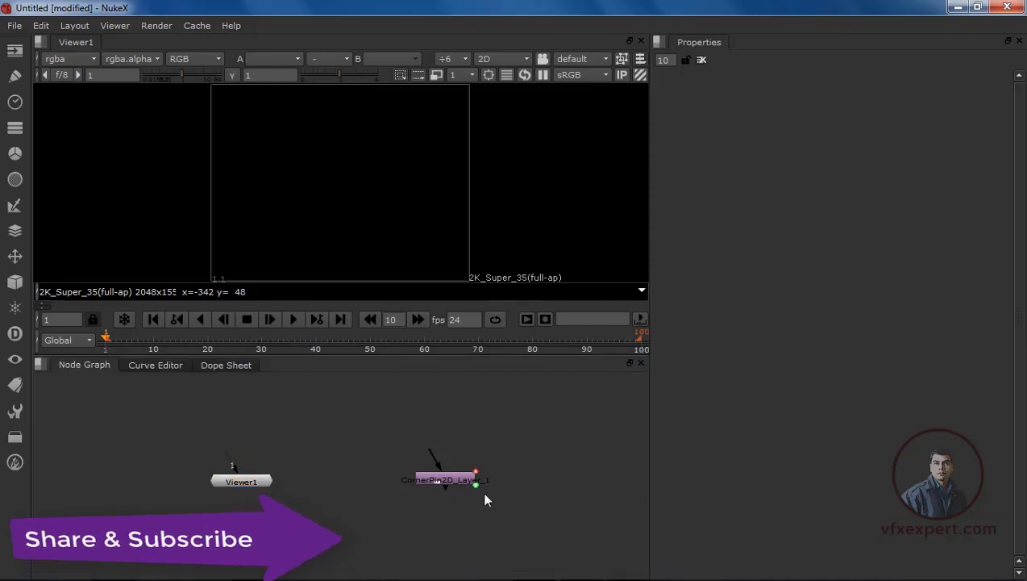
{"action": "left_click_drag", "start_coordinate": [466, 484], "coordinate": [488, 489]}
{"action": "left_click", "coordinate": [452, 473]}
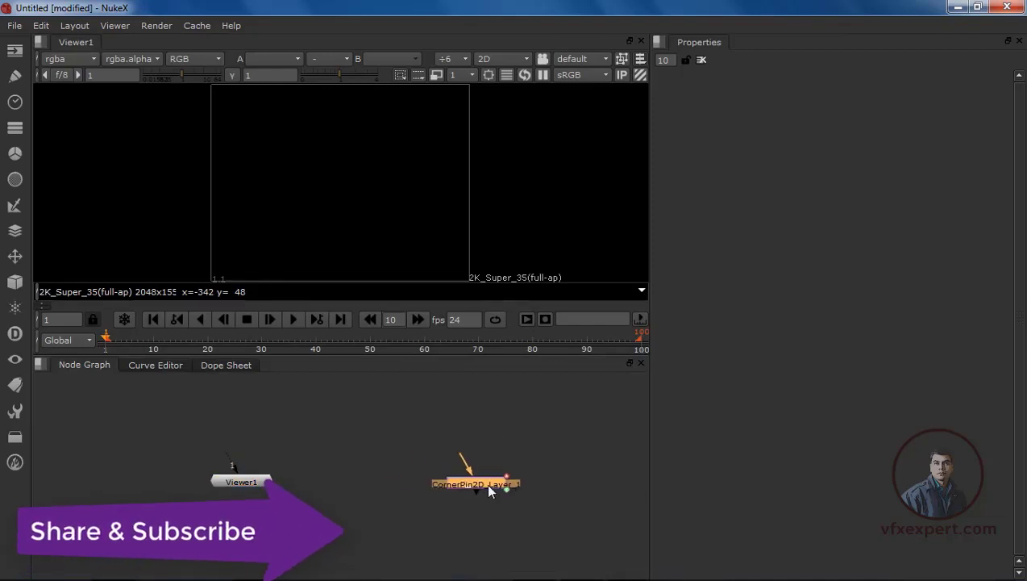
{"action": "left_click", "coordinate": [493, 435]}
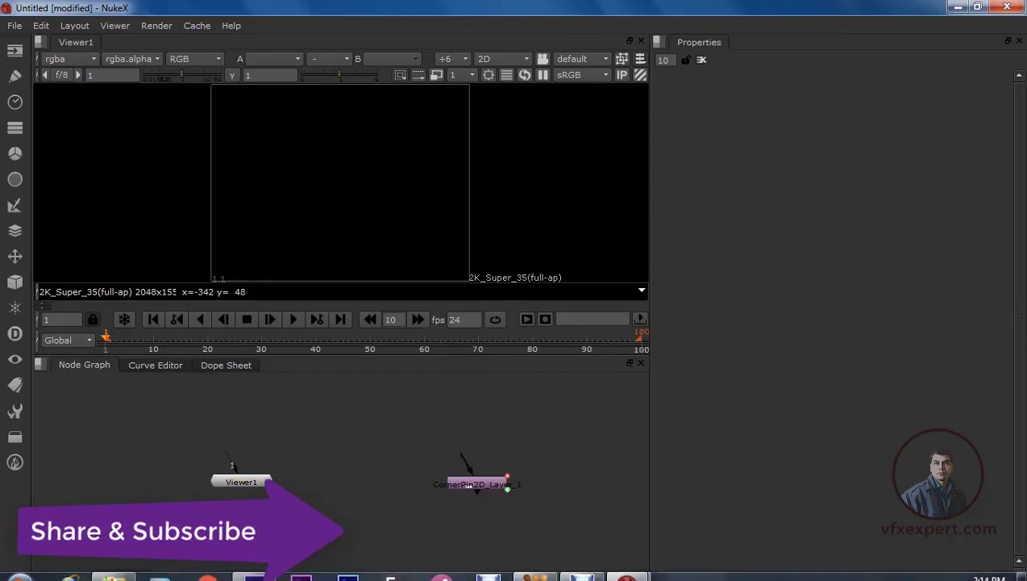
- Import hording000 from the Desktop's basic folder into the NukeX node graph and connect it to Viewer1
{"action": "left_click", "coordinate": [129, 568]}
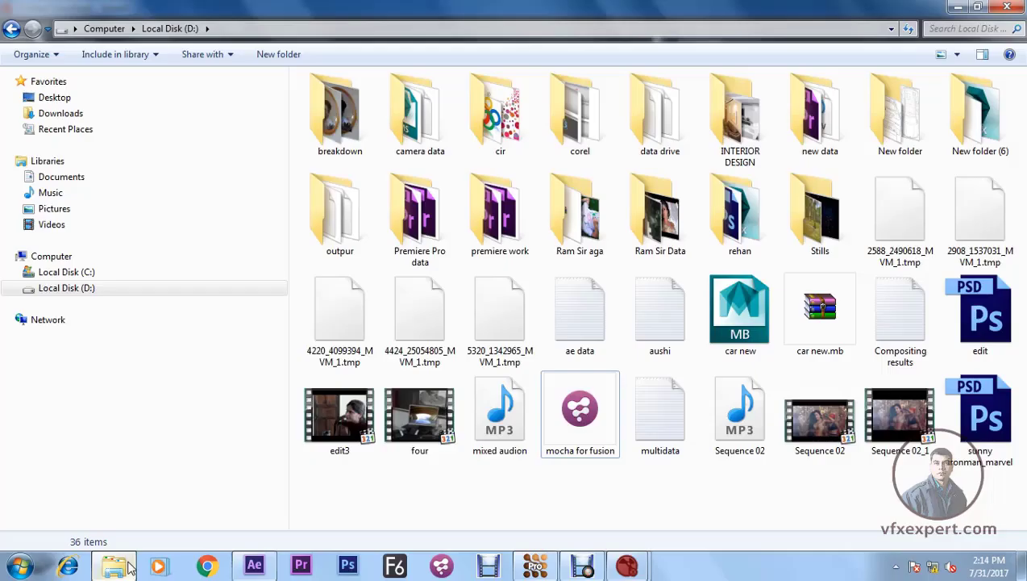
{"action": "left_click", "coordinate": [54, 98]}
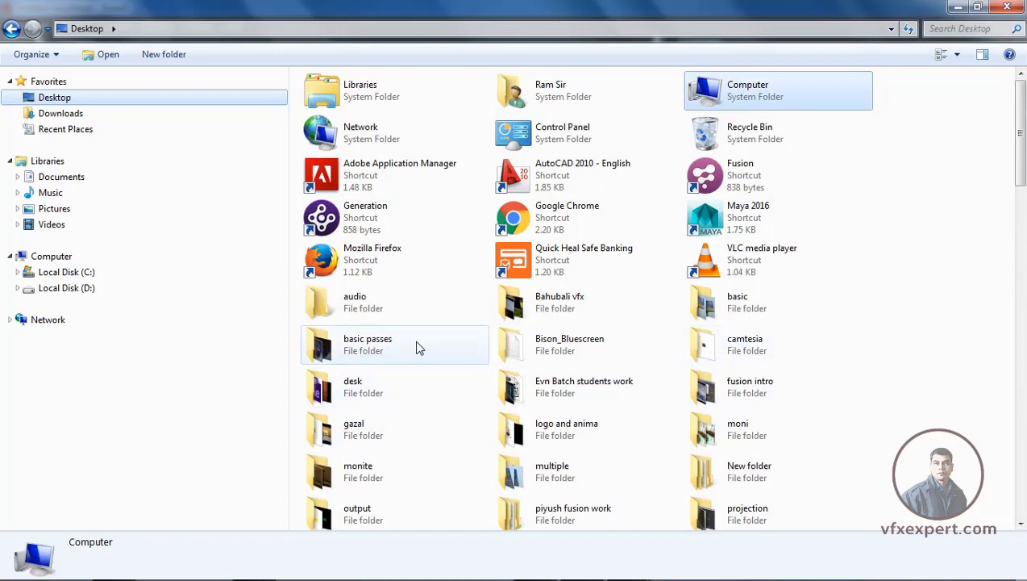
{"action": "double_click", "coordinate": [729, 304]}
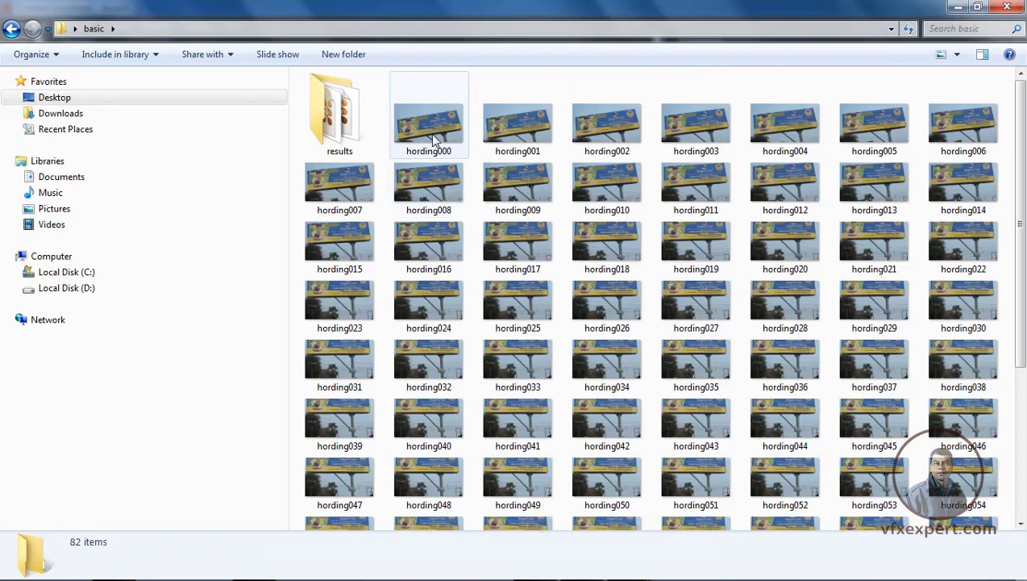
{"action": "left_click_drag", "start_coordinate": [430, 131], "coordinate": [324, 431]}
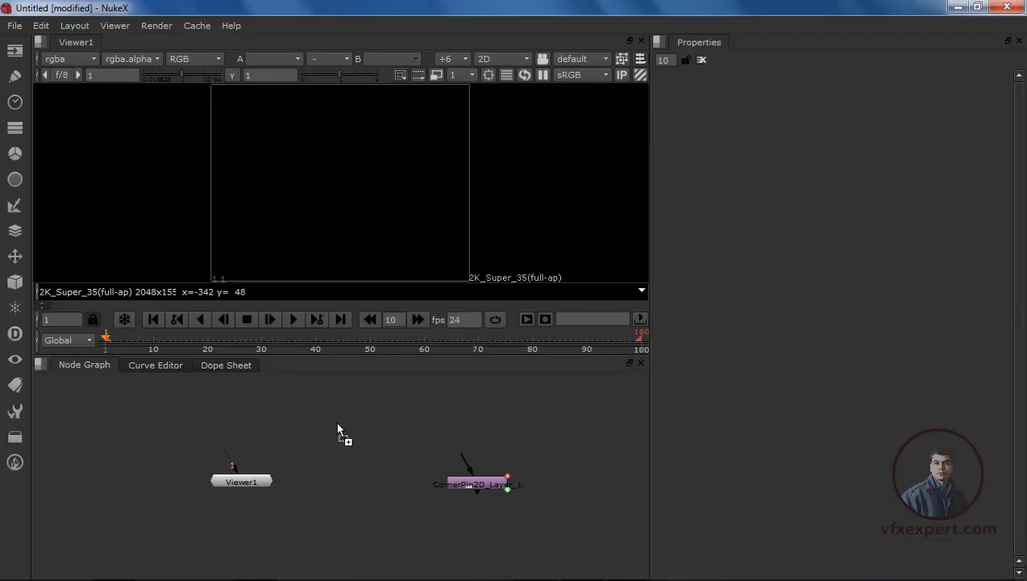
{"action": "left_click_drag", "start_coordinate": [338, 429], "coordinate": [315, 429]}
{"action": "left_click_drag", "start_coordinate": [270, 487], "coordinate": [278, 438]}
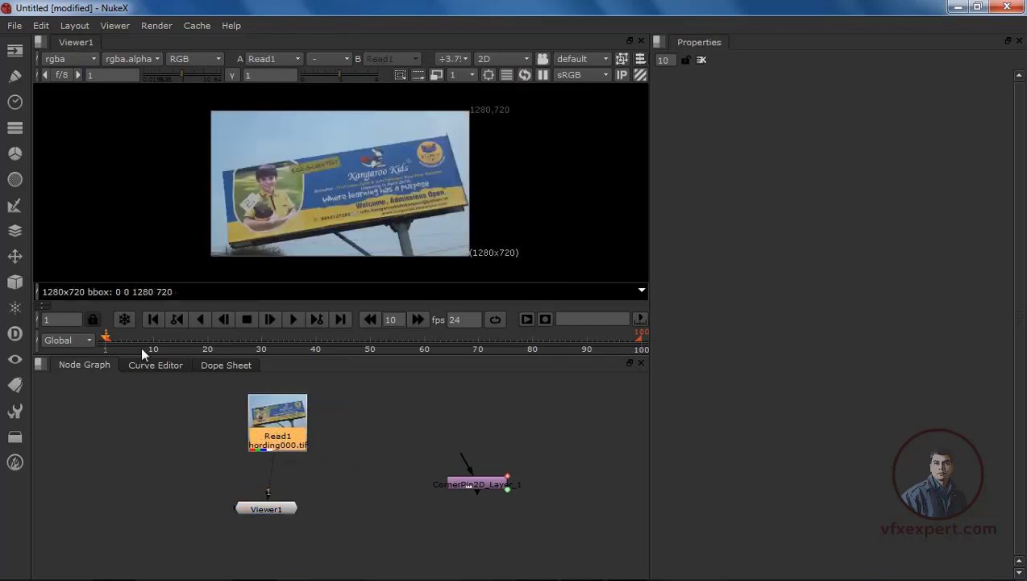
- Replace the Read1 node's single file with the image sequence hording###.tif 0-80
{"action": "mouse_move", "coordinate": [142, 349]}
{"action": "left_mouse_down"}
{"action": "mouse_move", "coordinate": [278, 339]}
{"action": "mouse_move", "coordinate": [142, 338]}
{"action": "left_mouse_up"}
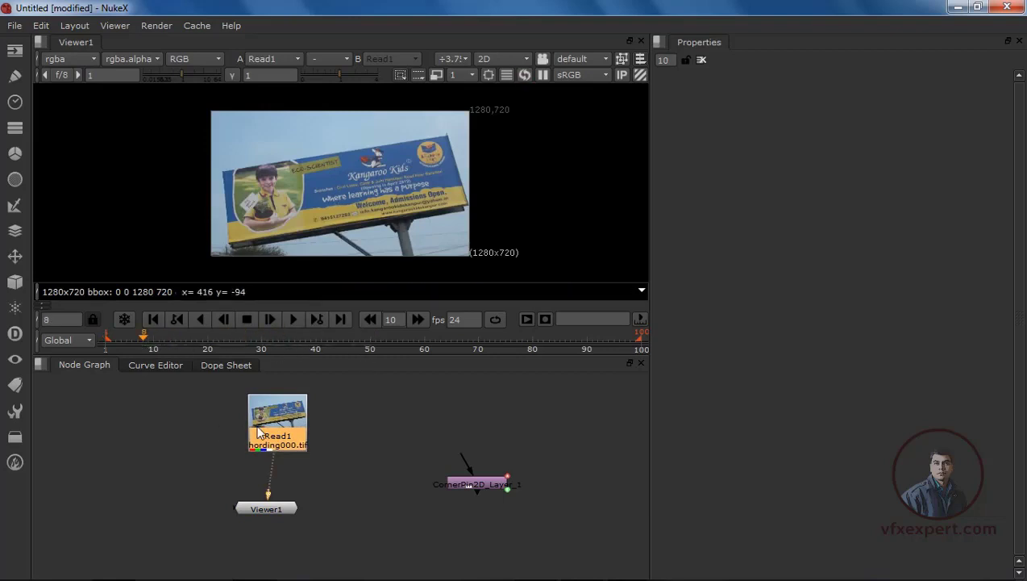
{"action": "double_click", "coordinate": [284, 421]}
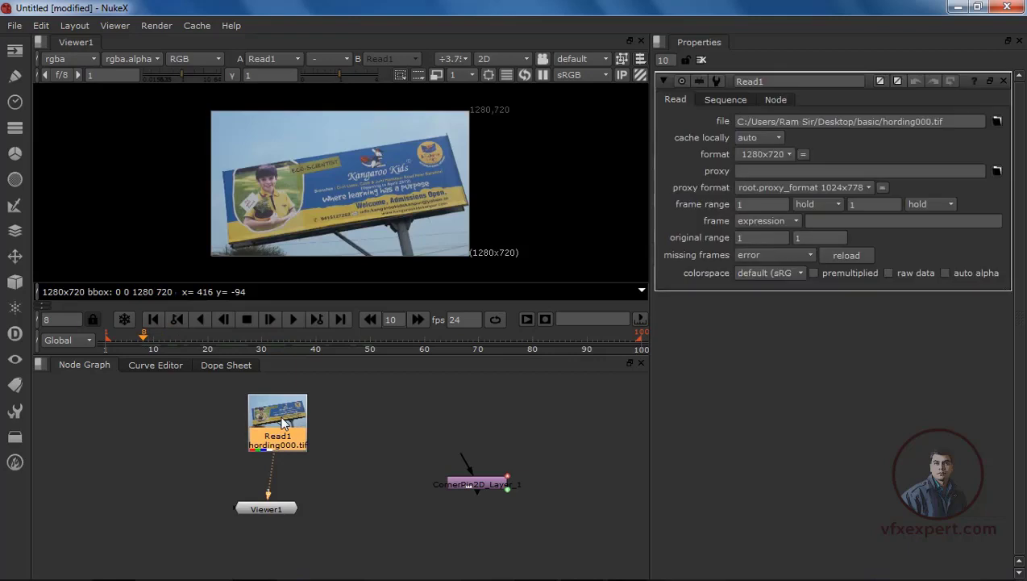
{"action": "left_click", "coordinate": [997, 122]}
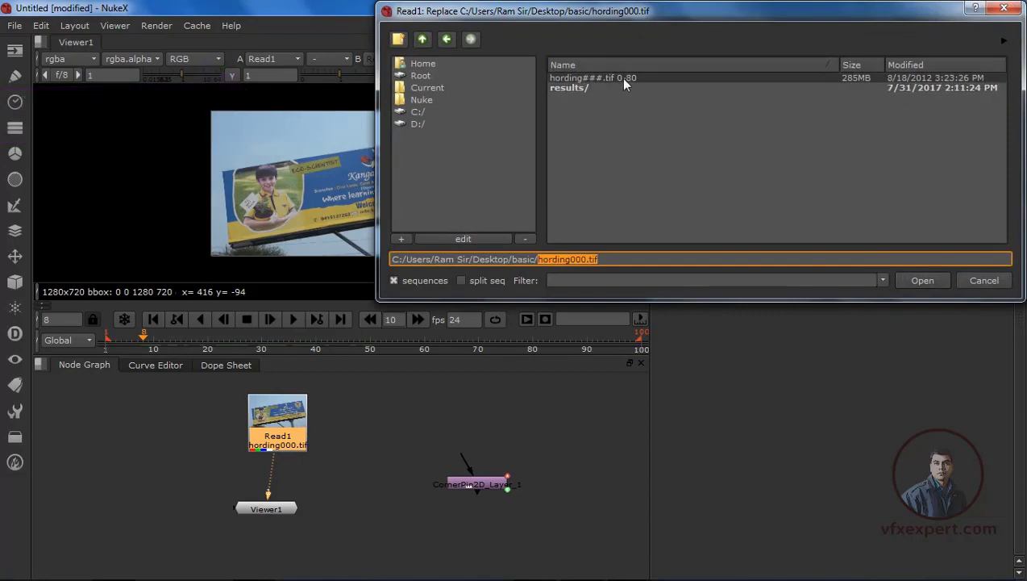
{"action": "left_click", "coordinate": [624, 78]}
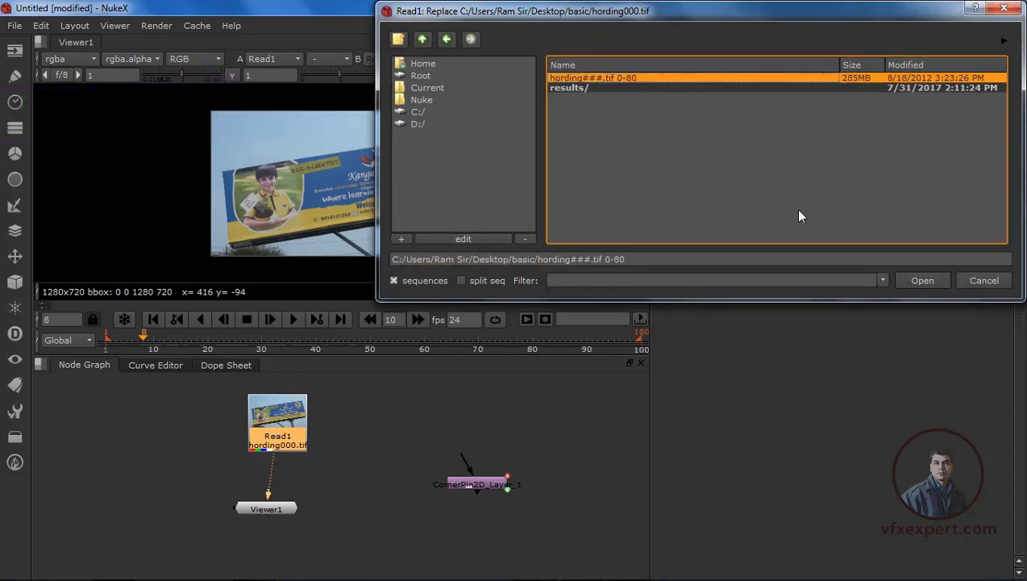
{"action": "left_click", "coordinate": [911, 280]}
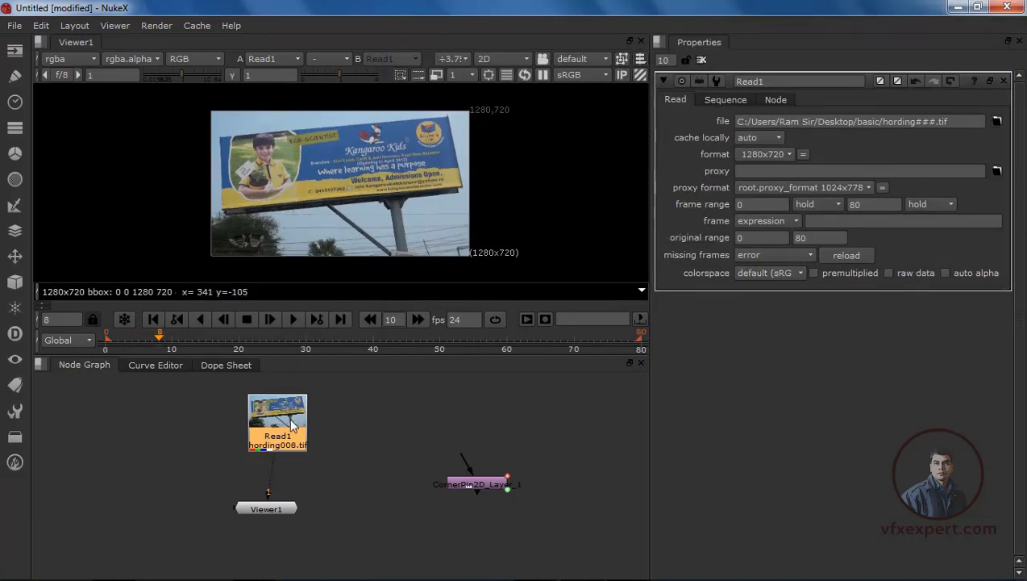
- Align Read1 above the viewer node, play the billboard sequence and scrub back to frame 5
{"action": "left_click_drag", "start_coordinate": [292, 422], "coordinate": [280, 422]}
{"action": "left_click", "coordinate": [292, 319]}
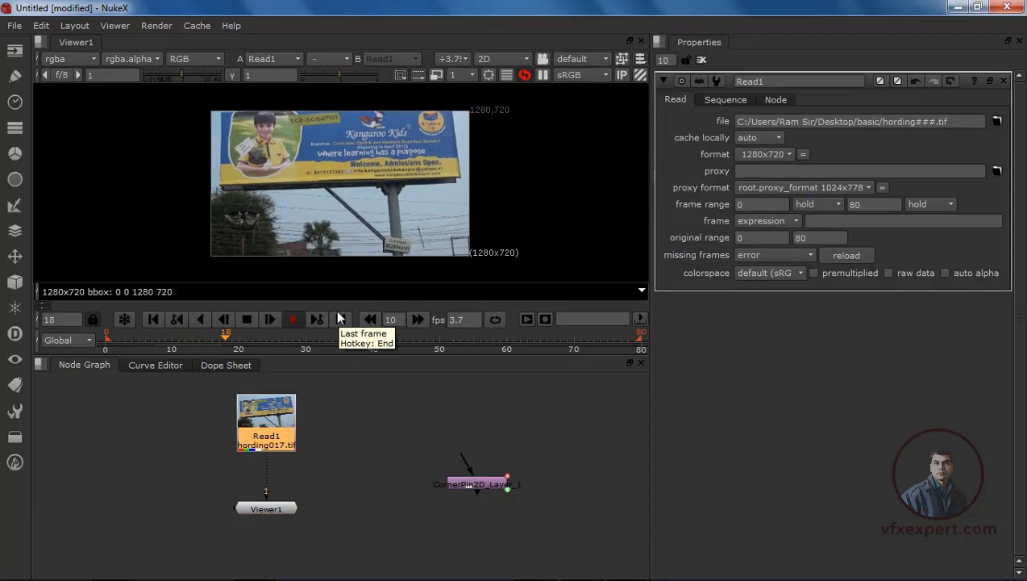
{"action": "left_click", "coordinate": [245, 320]}
{"action": "left_click_drag", "start_coordinate": [278, 346], "coordinate": [136, 344]}
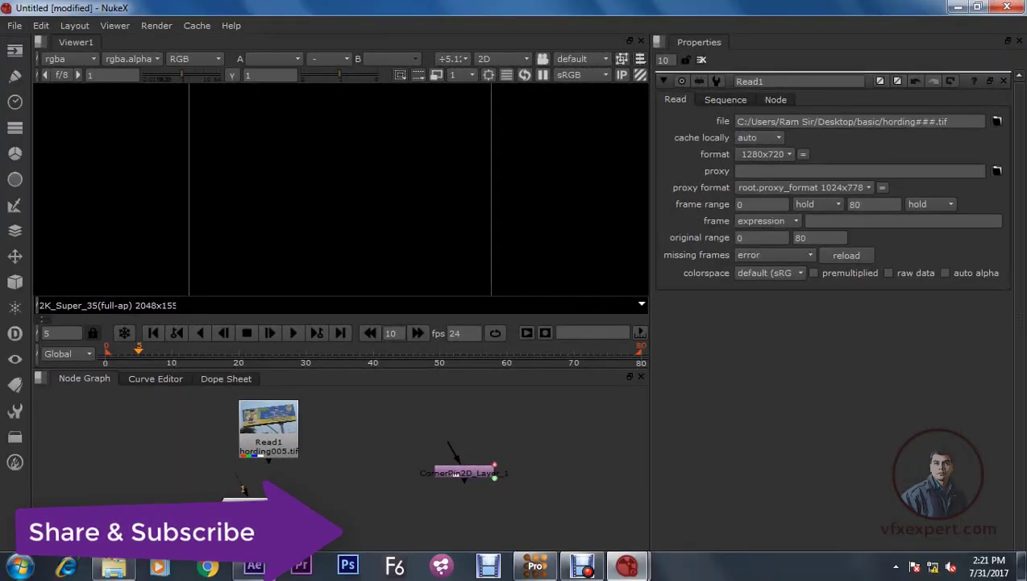
- Import the bg mass image from Local Disk (D:) into the NukeX node graph
{"action": "left_click", "coordinate": [114, 566]}
{"action": "left_click", "coordinate": [170, 28]}
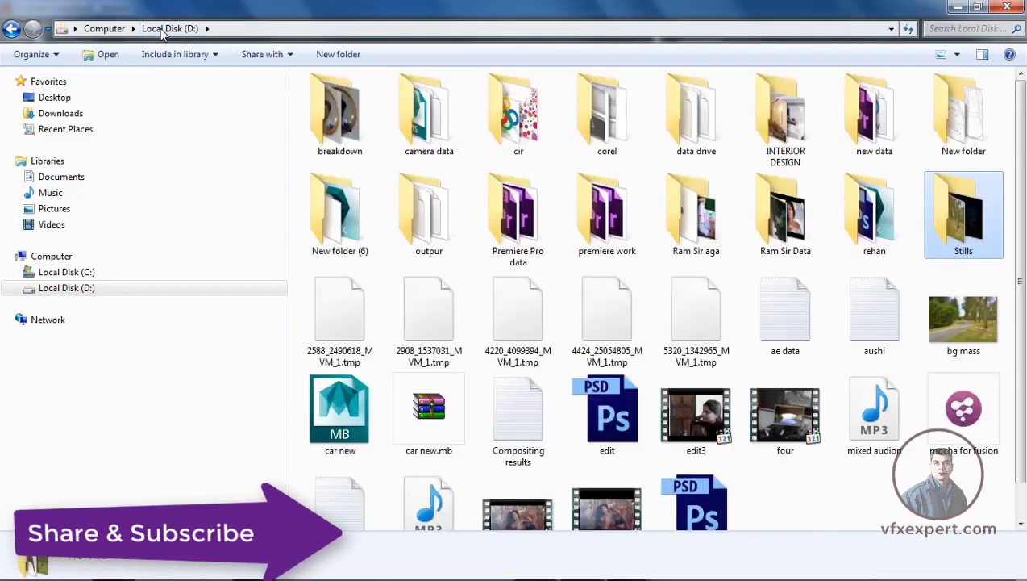
{"action": "left_click", "coordinate": [856, 505]}
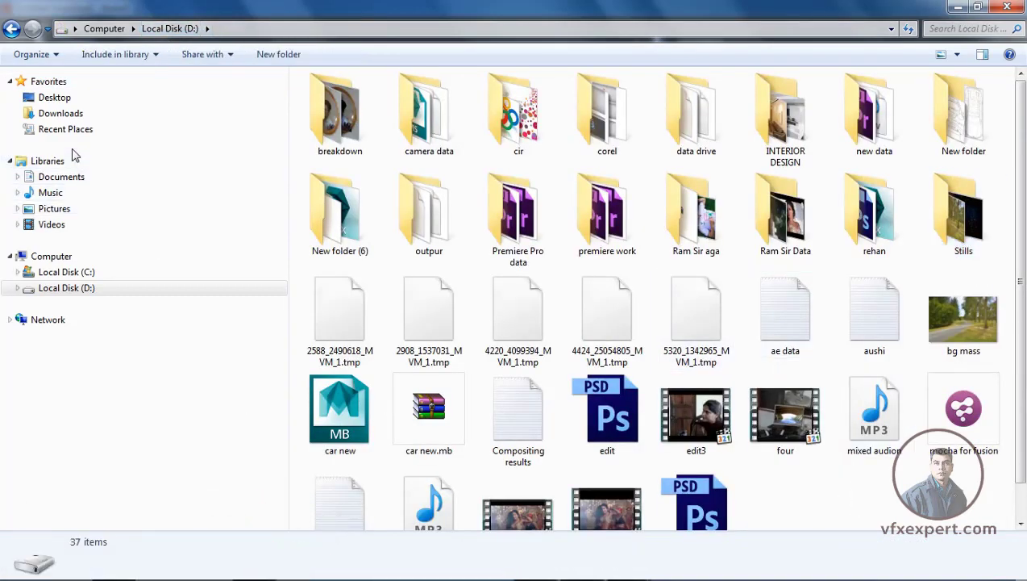
{"action": "left_click", "coordinate": [52, 256]}
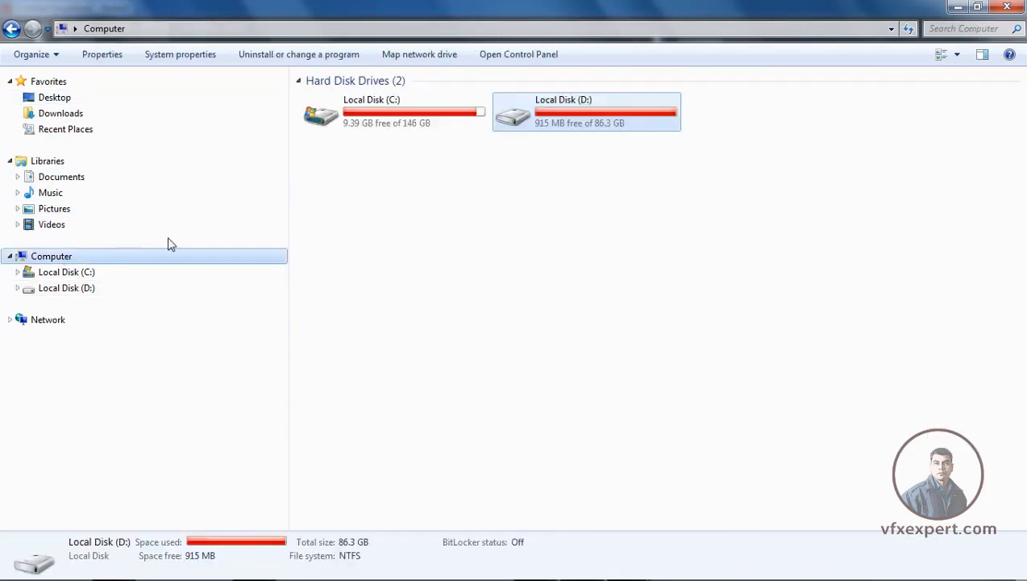
{"action": "double_click", "coordinate": [553, 121]}
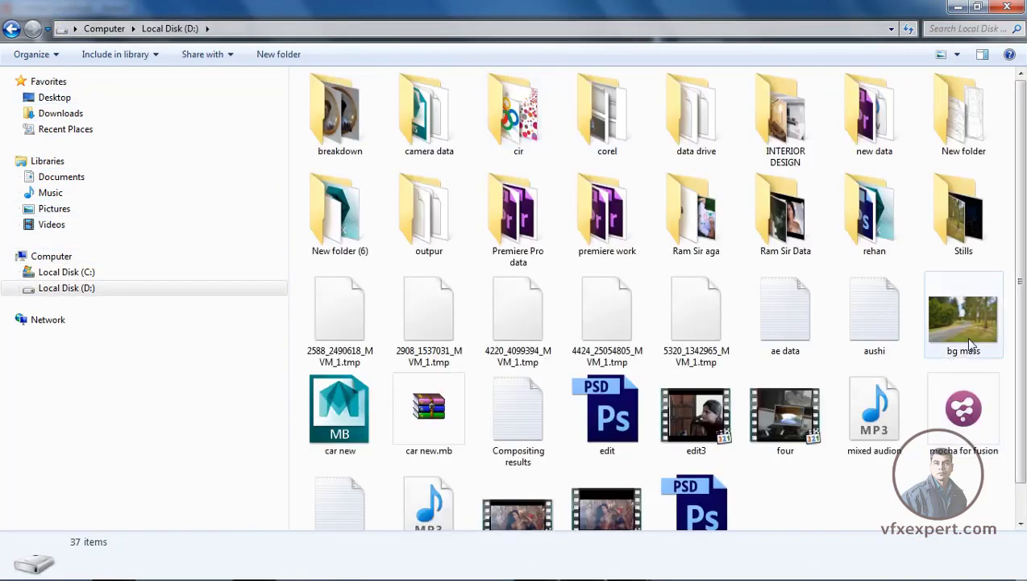
{"action": "left_click_drag", "start_coordinate": [971, 343], "coordinate": [360, 421]}
- Spread out CornerPin2D_Layer_1, Viewer1 and the bg mass Read2 node to free space beneath the two Read nodes
{"action": "left_click_drag", "start_coordinate": [456, 470], "coordinate": [517, 462]}
{"action": "left_click", "coordinate": [338, 503]}
{"action": "left_click_drag", "start_coordinate": [249, 504], "coordinate": [234, 511]}
{"action": "left_click", "coordinate": [348, 509]}
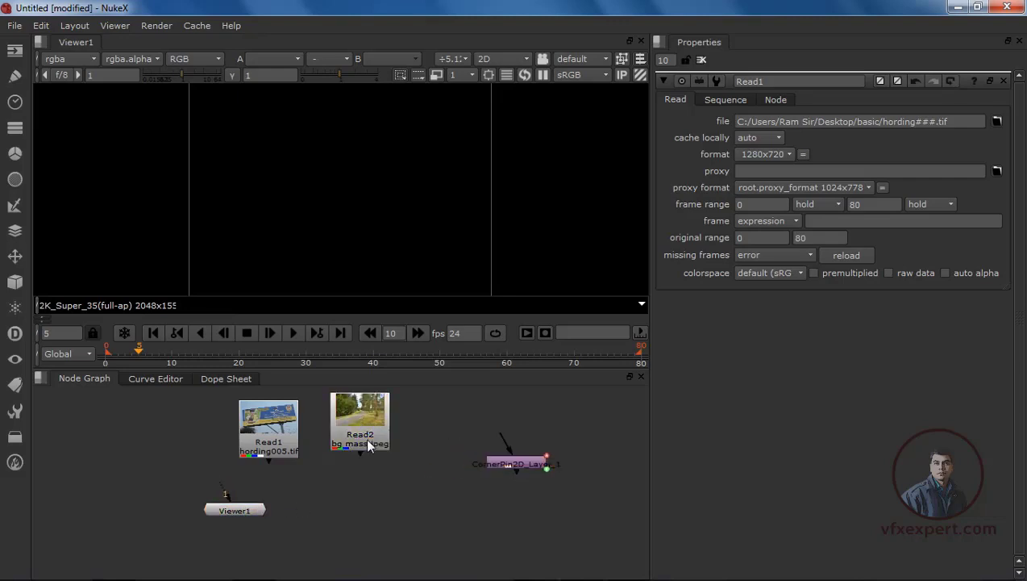
{"action": "left_click_drag", "start_coordinate": [367, 448], "coordinate": [373, 460]}
{"action": "left_click", "coordinate": [364, 508]}
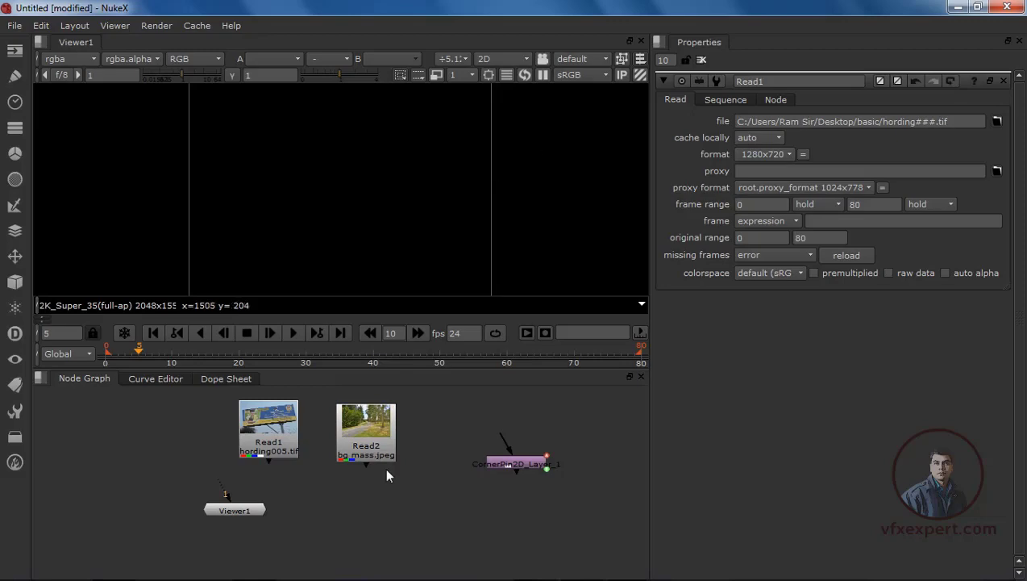
- Add a Merge node below the Read nodes, connect its B input to Read1 and align Read1 above it
{"action": "right_click", "coordinate": [325, 512]}
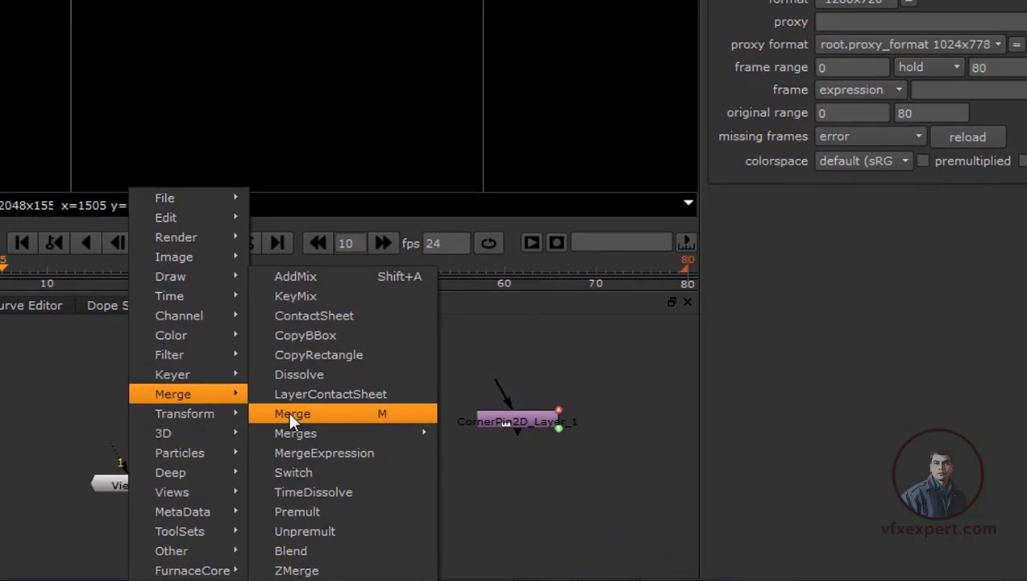
{"action": "left_click", "coordinate": [288, 412]}
{"action": "left_click", "coordinate": [296, 474]}
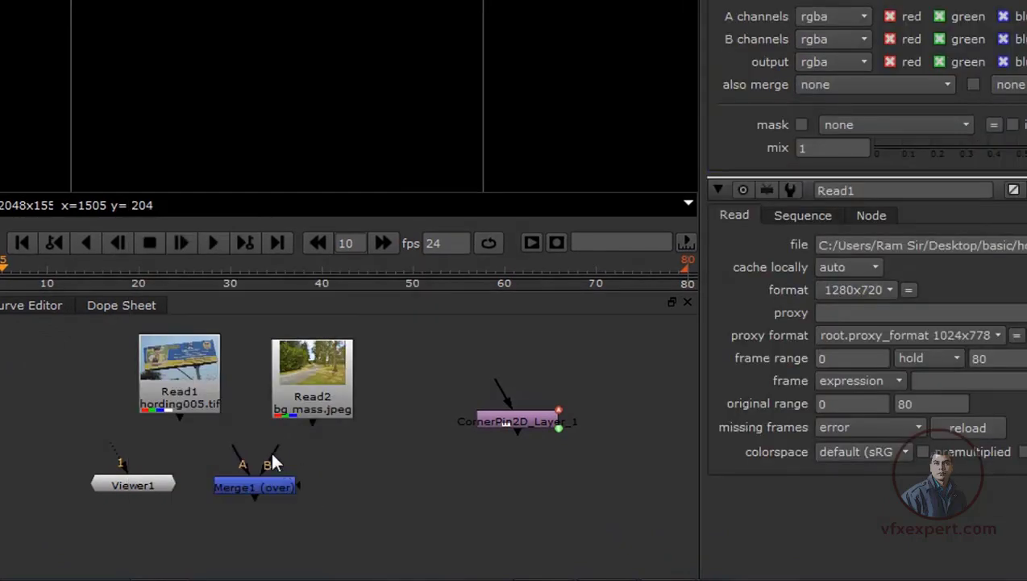
{"action": "left_click_drag", "start_coordinate": [237, 451], "coordinate": [280, 353]}
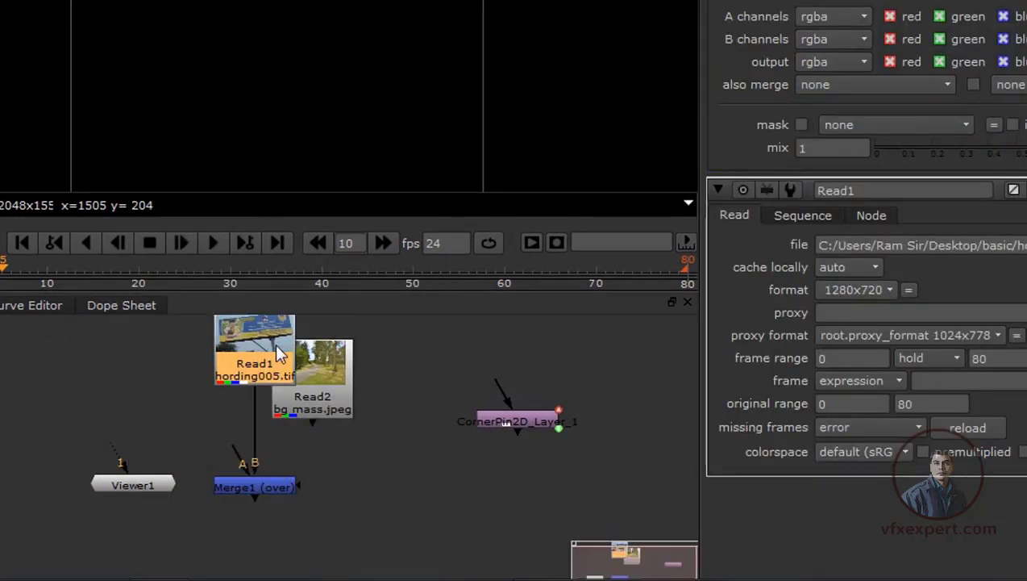
- Move Read2 to the other side of Read1, then connect Viewer1 to Merge1's output and place it beneath Merge1
{"action": "left_click_drag", "start_coordinate": [314, 388], "coordinate": [120, 397]}
{"action": "left_click_drag", "start_coordinate": [131, 477], "coordinate": [235, 474]}
{"action": "left_click_drag", "start_coordinate": [168, 487], "coordinate": [268, 551]}
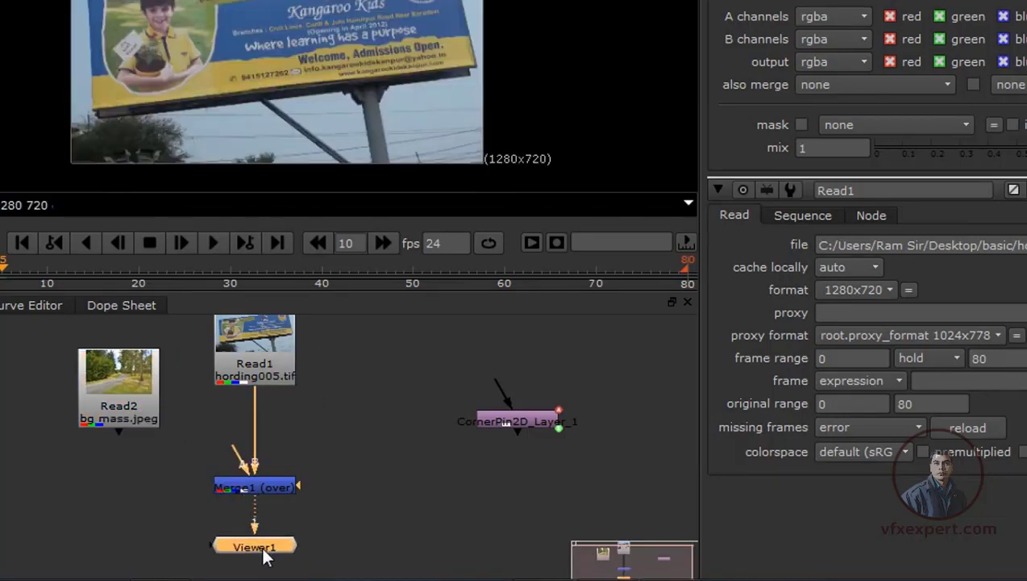
- Connect Merge1's A input to Read2 and place Read2 level with Merge1, leaving room between them
{"action": "left_click_drag", "start_coordinate": [120, 431], "coordinate": [120, 489]}
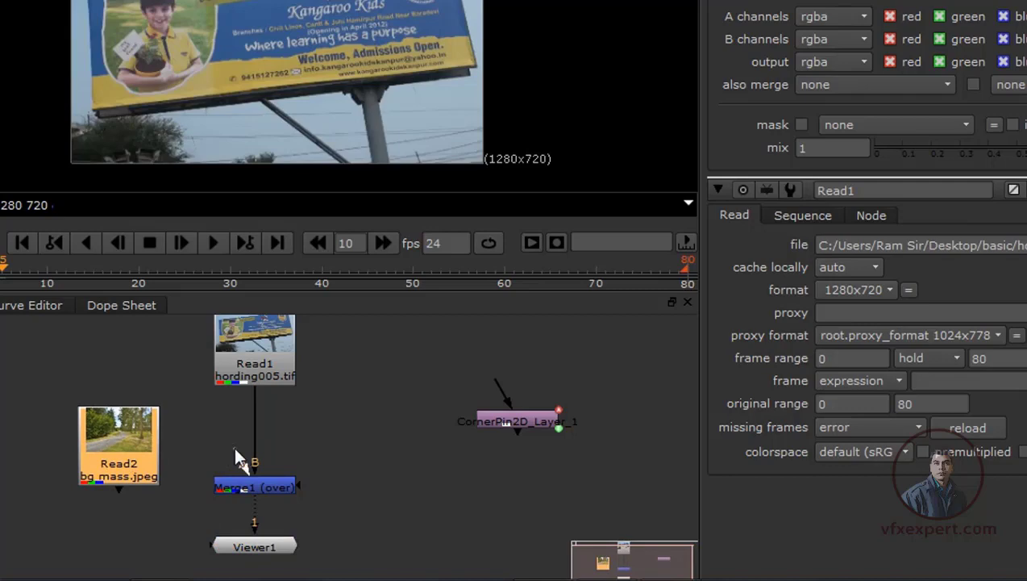
{"action": "left_click_drag", "start_coordinate": [233, 448], "coordinate": [134, 465]}
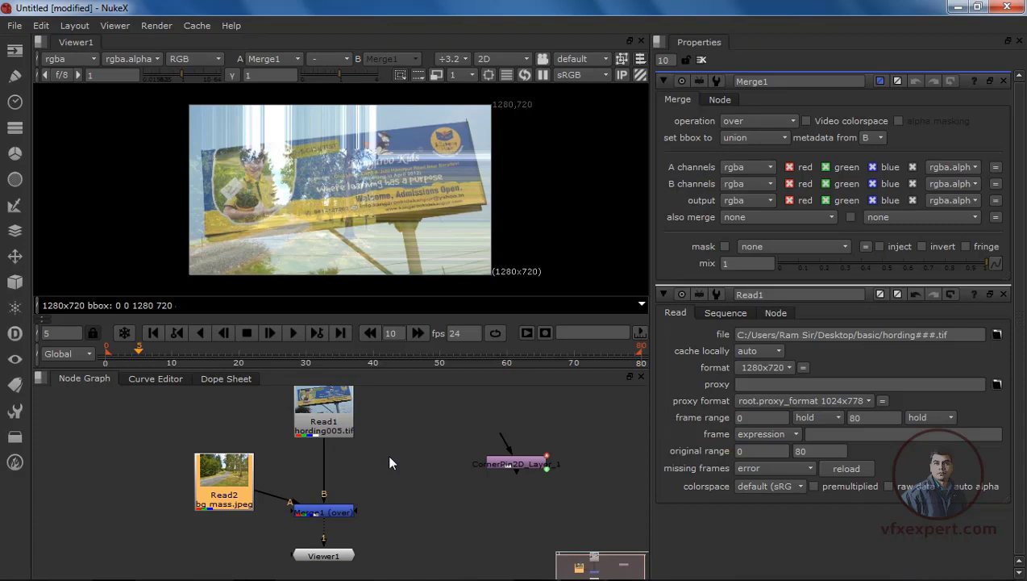
{"action": "left_click_drag", "start_coordinate": [245, 488], "coordinate": [163, 518]}
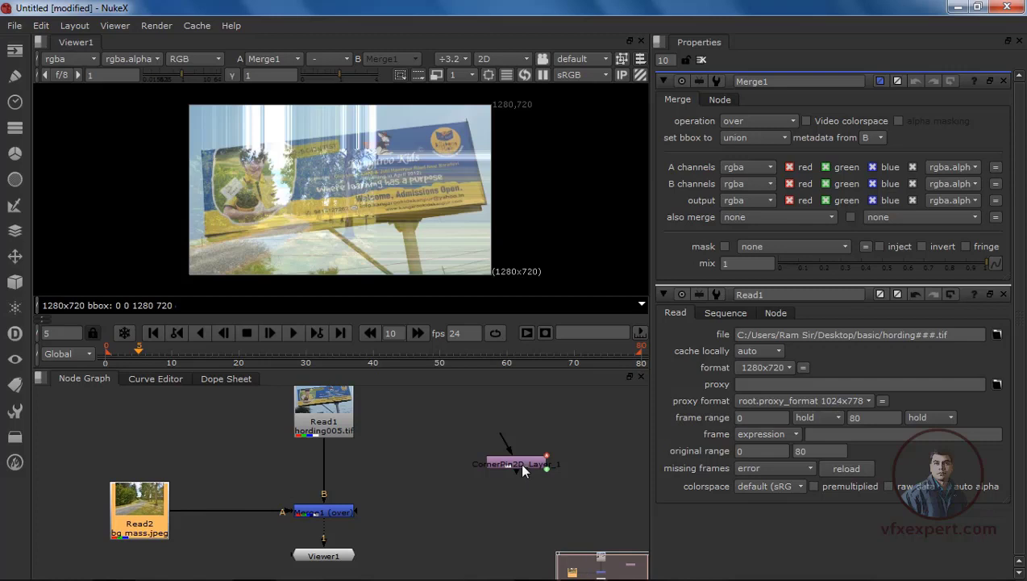
- Insert CornerPin2D_Layer_1 into the connection between Read2 and Merge1's A input
{"action": "left_click_drag", "start_coordinate": [527, 468], "coordinate": [367, 508]}
{"action": "left_click_drag", "start_coordinate": [237, 508], "coordinate": [238, 510]}
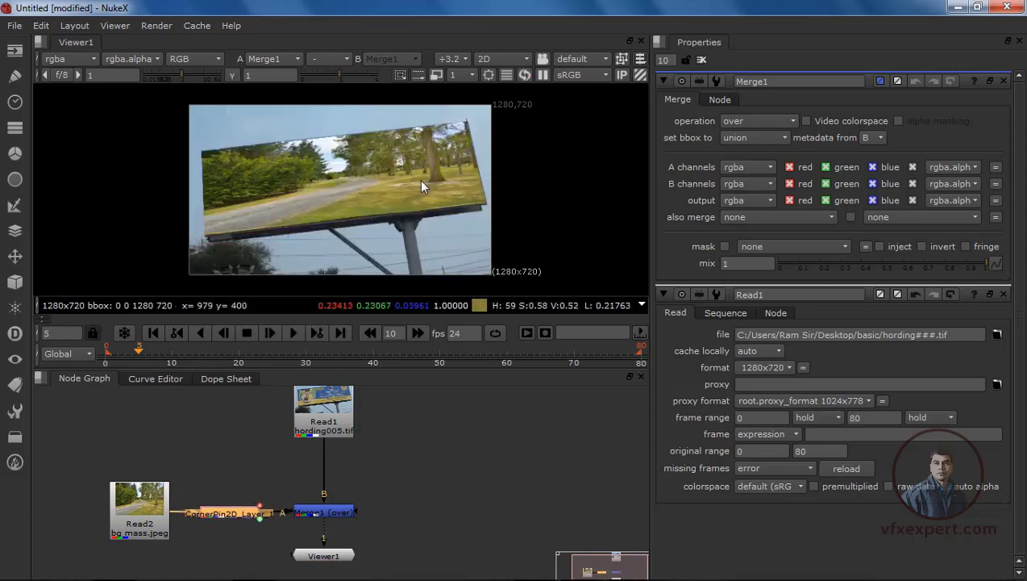
{"action": "left_click", "coordinate": [442, 498]}
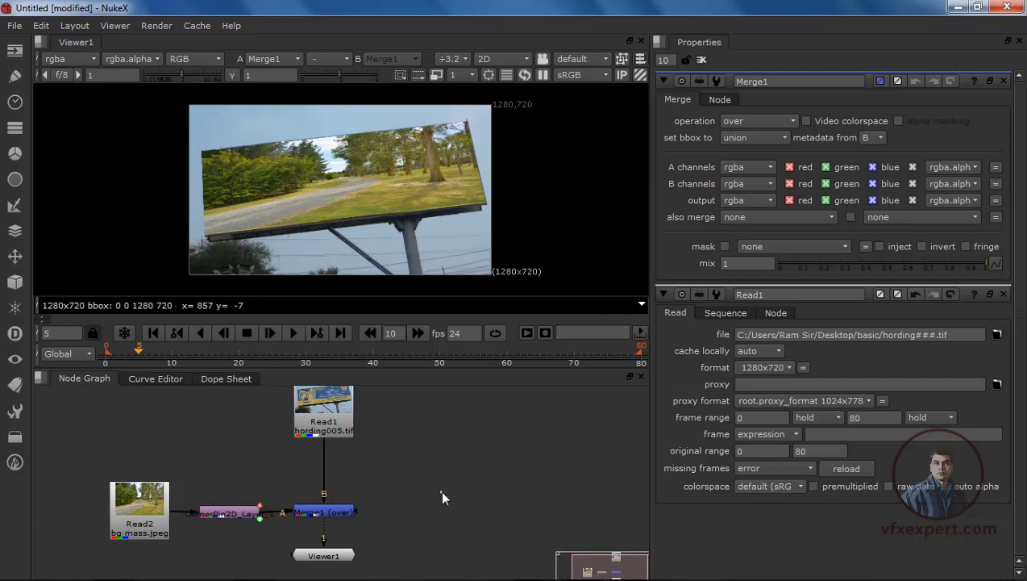
- Play and scrub the merged sequence to check that the replacement image follows the billboard, ending at frame 7
{"action": "left_click", "coordinate": [295, 334]}
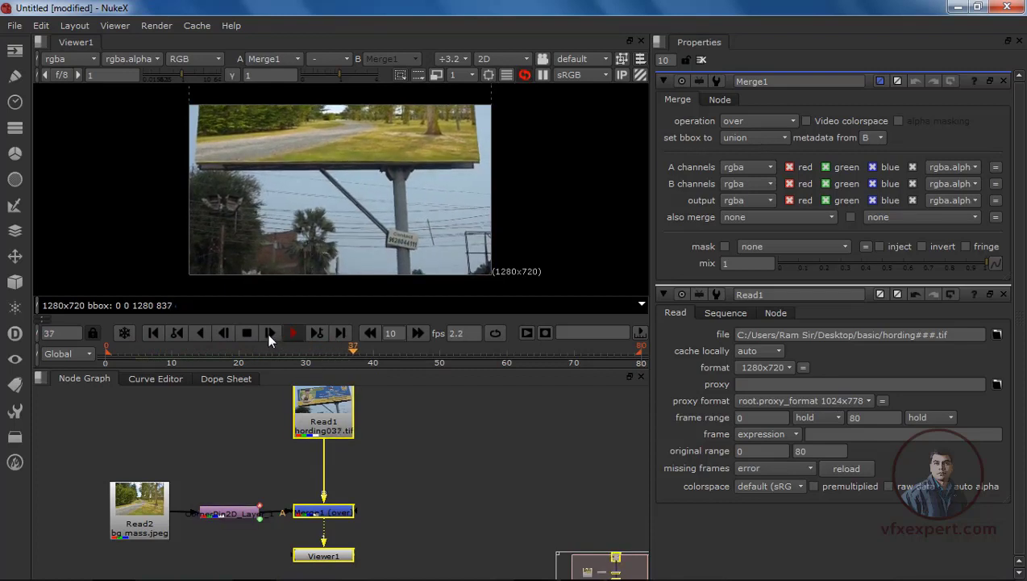
{"action": "left_click", "coordinate": [246, 332]}
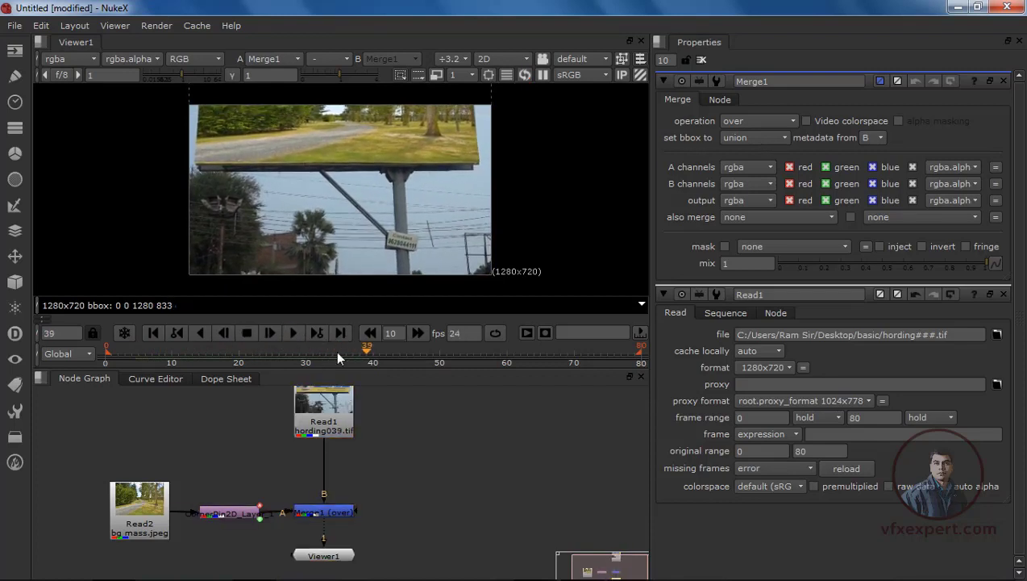
{"action": "left_click_drag", "start_coordinate": [339, 358], "coordinate": [238, 367]}
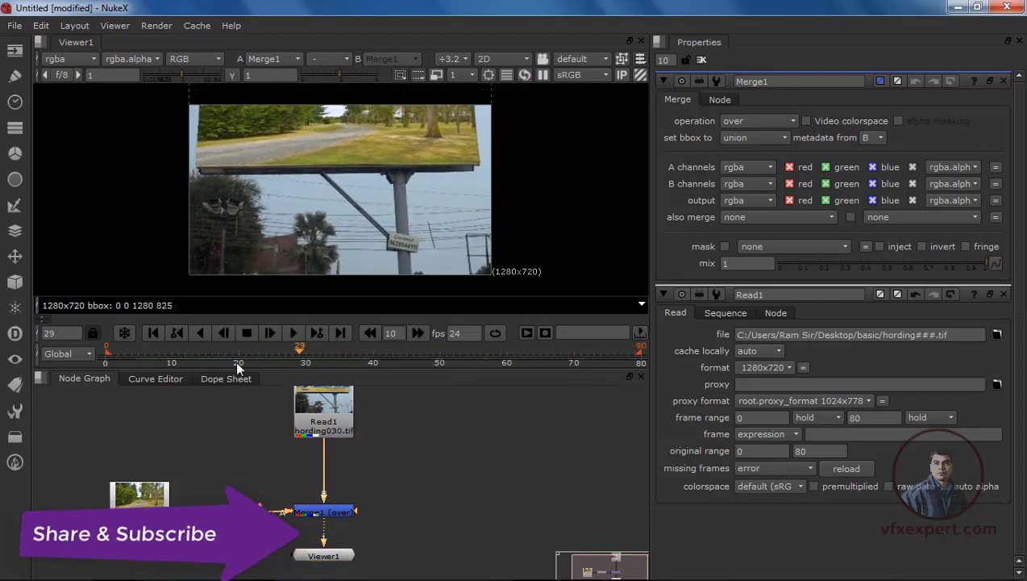
{"action": "left_click", "coordinate": [292, 334]}
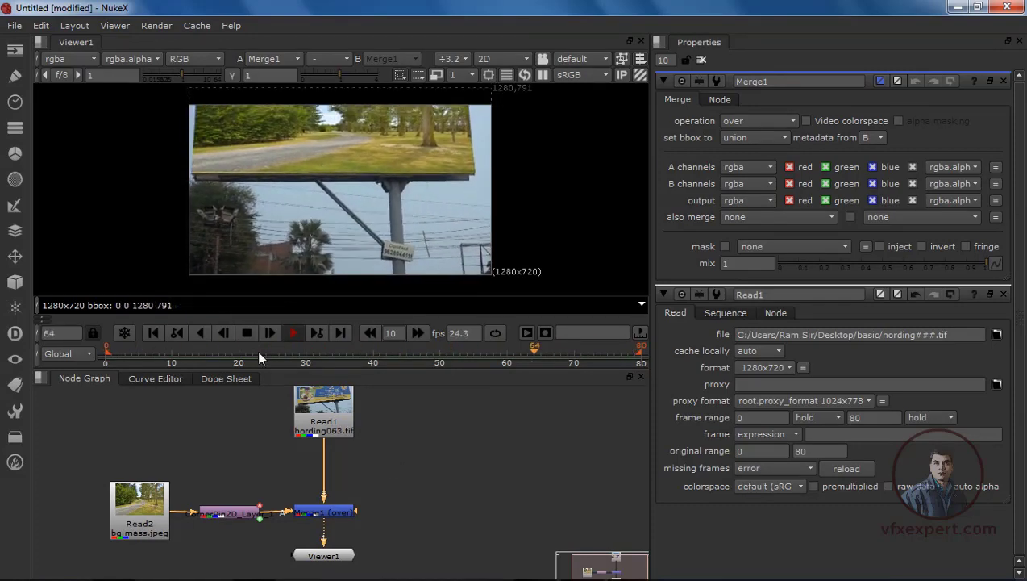
{"action": "left_click", "coordinate": [244, 329]}
{"action": "left_click_drag", "start_coordinate": [410, 355], "coordinate": [150, 356]}
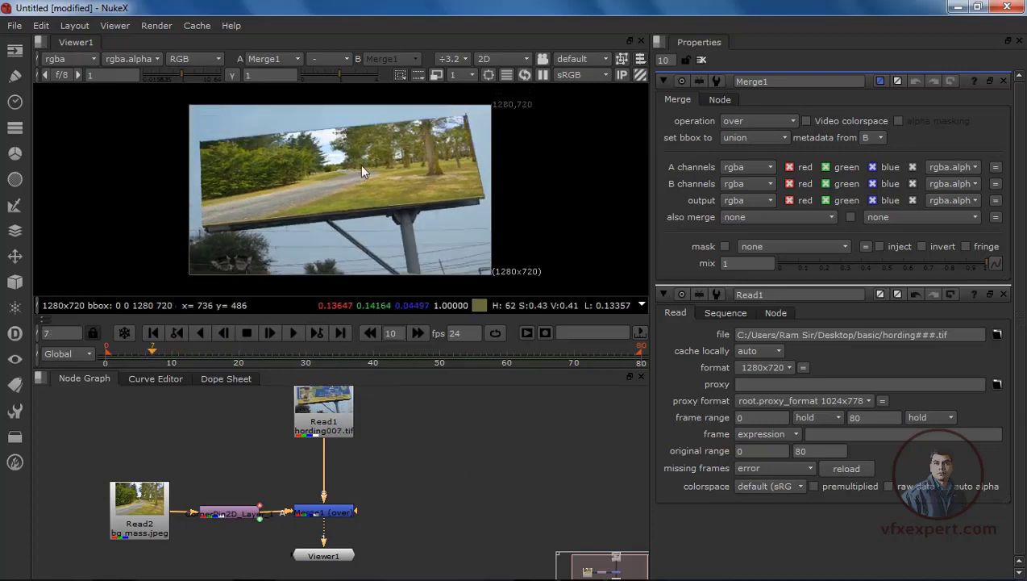
- Close the untitled NukeX project
{"action": "left_click", "coordinate": [1017, 12]}
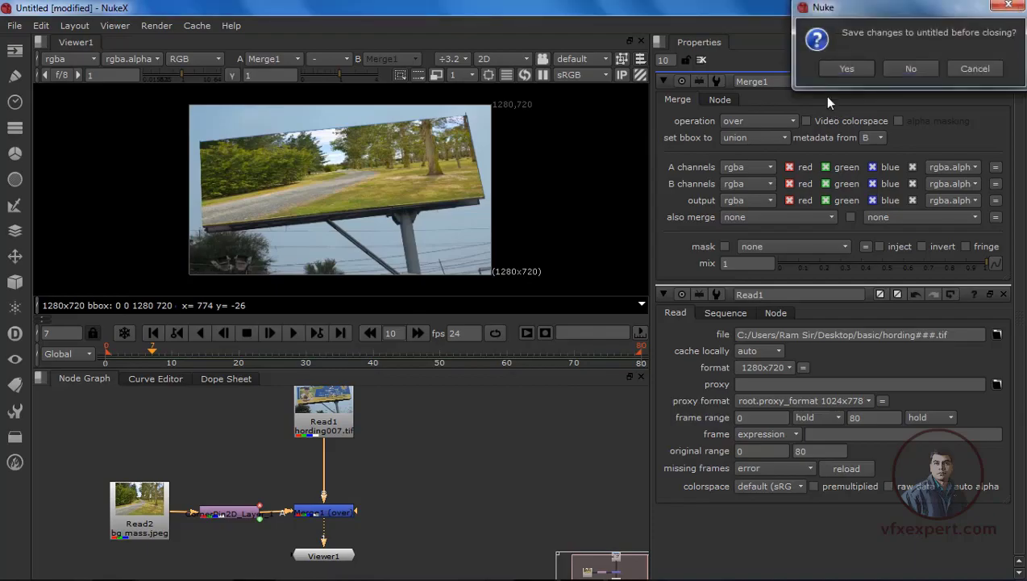